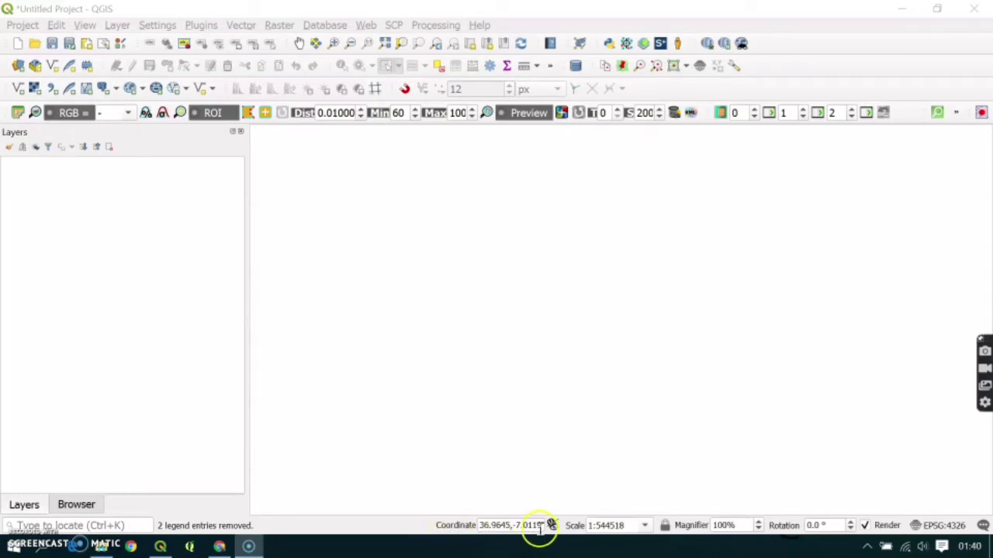
Enter 'world' in the Coordinate box to load the World Map, then zoom in and out
{"action": "left_click_drag", "start_coordinate": [541, 525], "coordinate": [481, 525]}
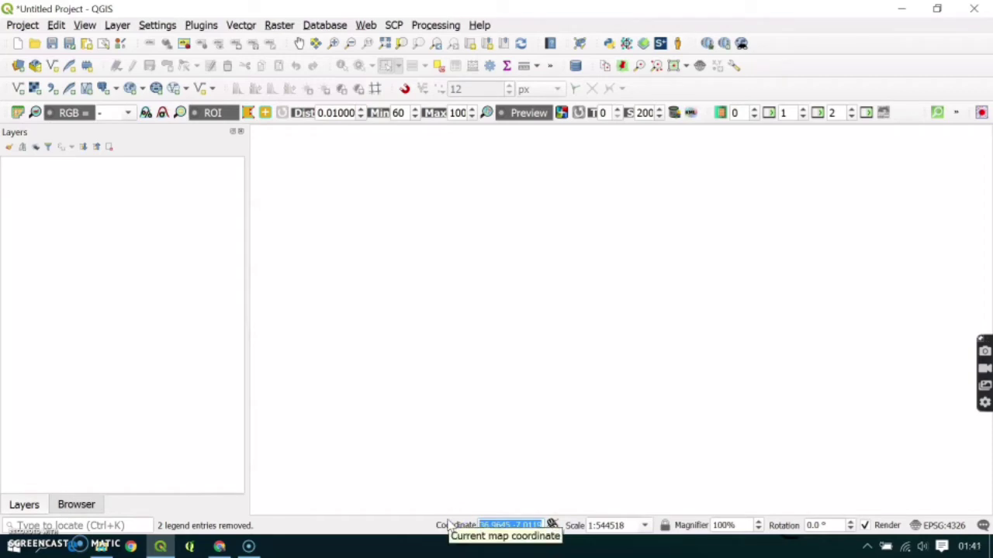
{"action": "type", "text": "wo"}
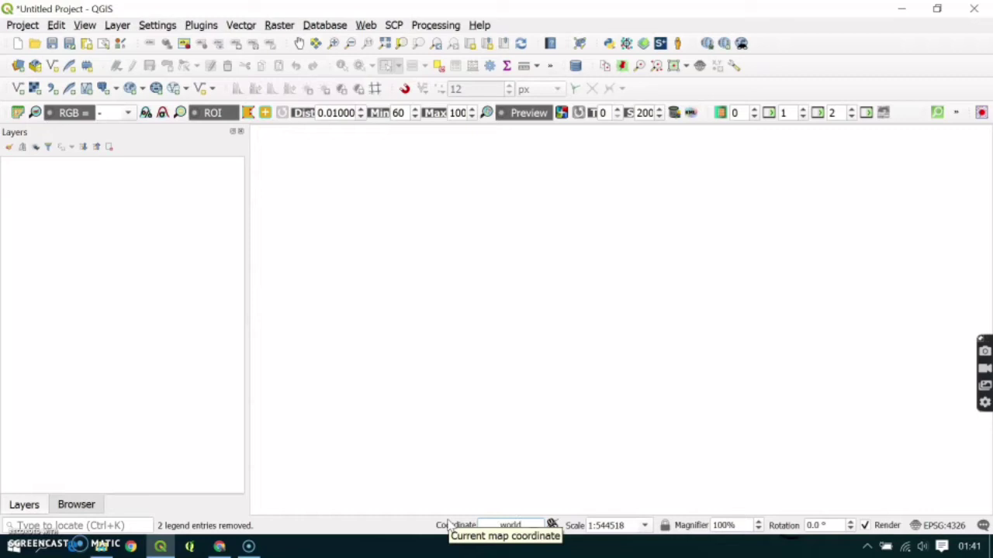
{"action": "type", "text": "rld"}
{"action": "key", "text": "Return"}
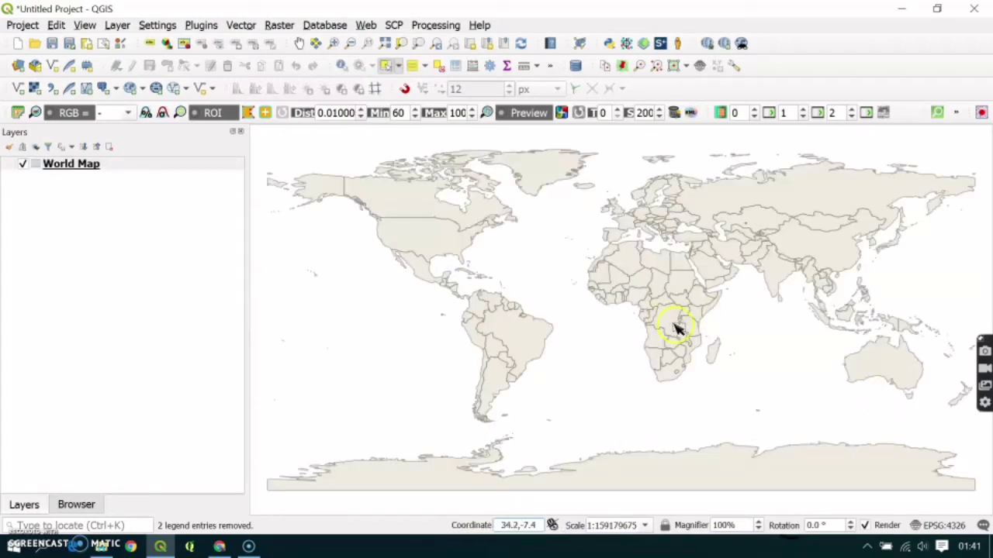
{"action": "scroll", "coordinate": [694, 332], "scroll_direction": "up", "scroll_amount": 3}
{"action": "scroll", "coordinate": [694, 332], "scroll_direction": "down", "scroll_amount": 3}
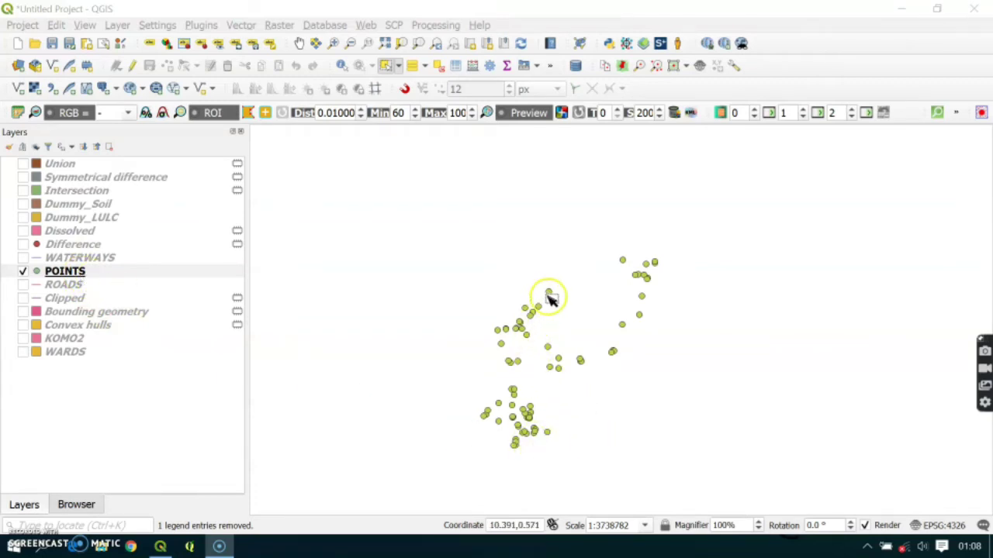
{"action": "right_click", "coordinate": [111, 270]}
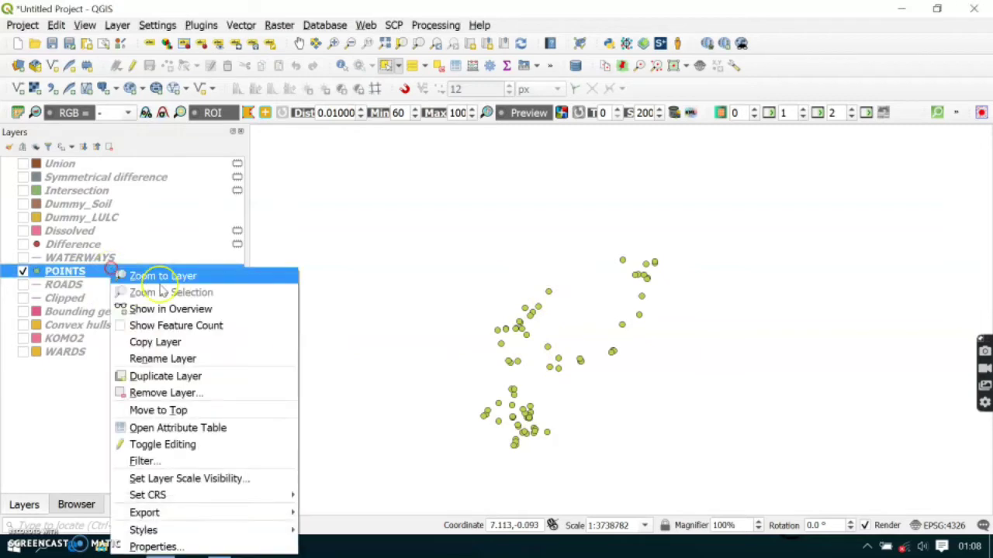
{"action": "left_click", "coordinate": [172, 545]}
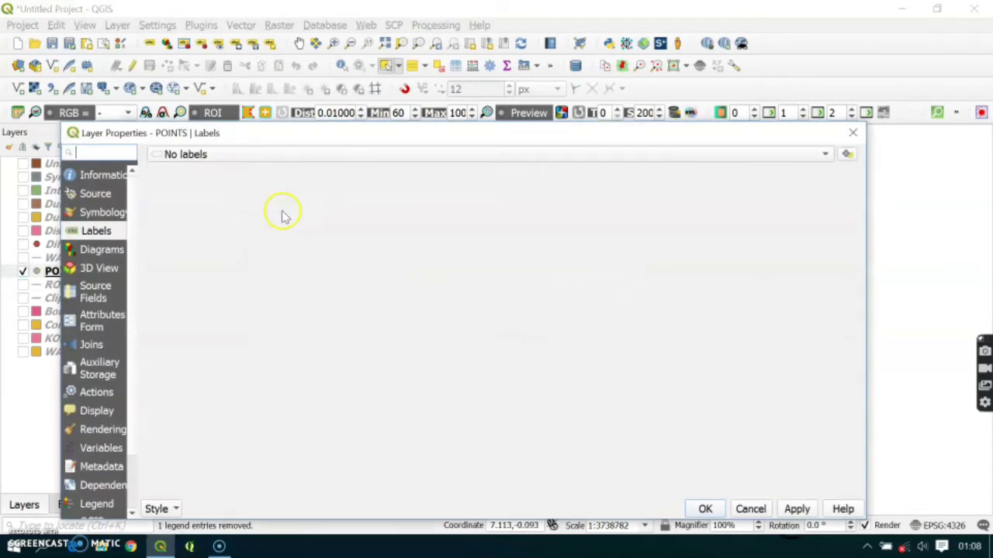
{"action": "left_click", "coordinate": [99, 174]}
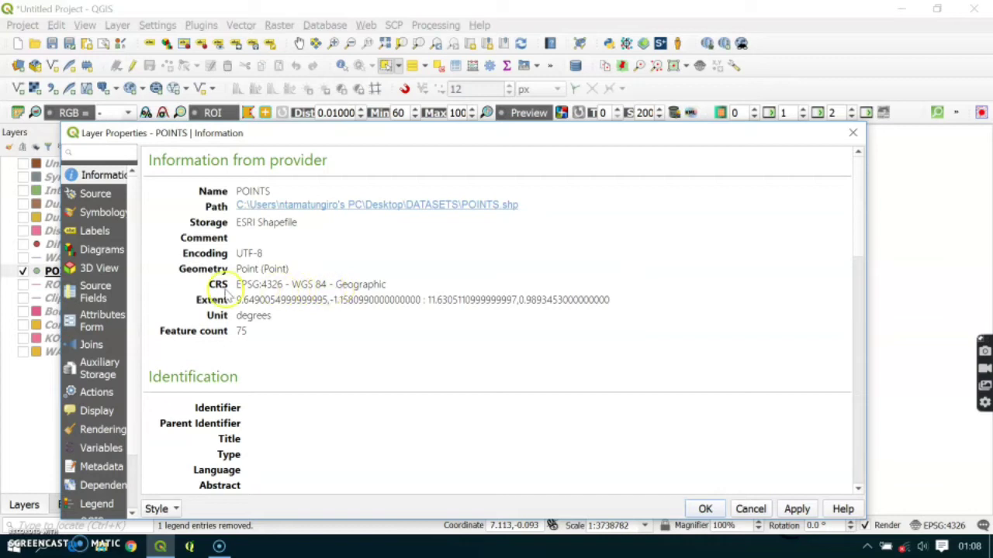
{"action": "left_click", "coordinate": [853, 133]}
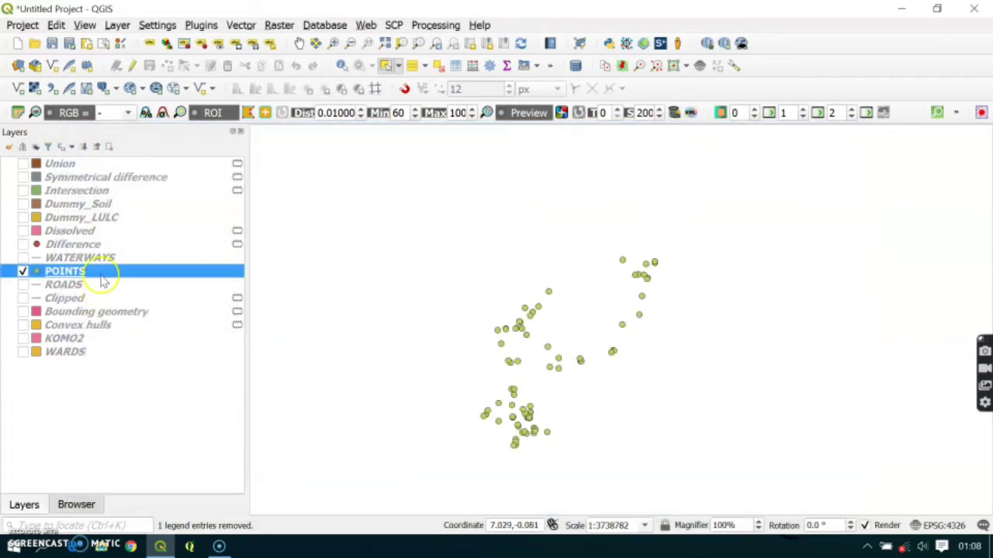
Zoom in, select one POINTS feature with Select Features, and bring up the layer's Export submenu
{"action": "scroll", "coordinate": [518, 450], "scroll_direction": "up", "scroll_amount": 1}
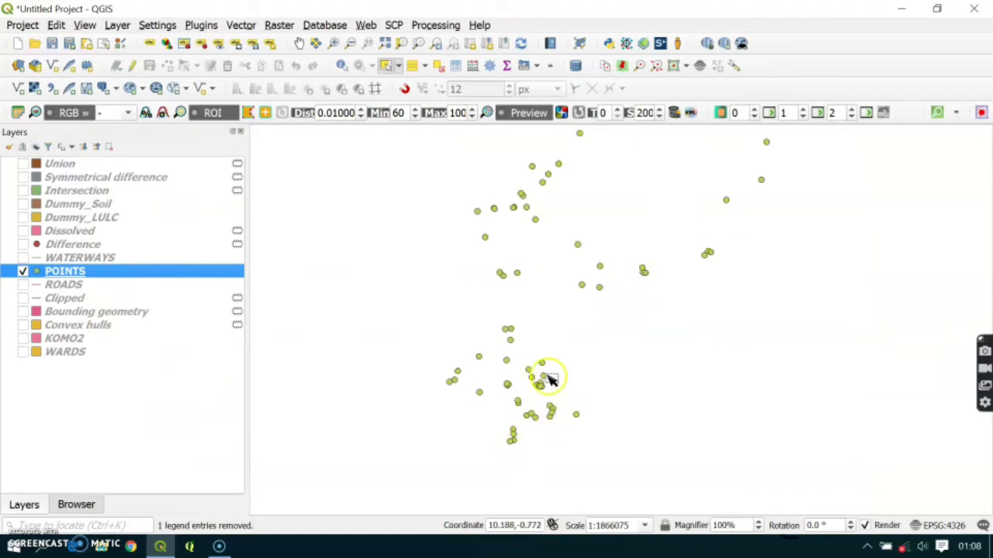
{"action": "scroll", "coordinate": [535, 379], "scroll_direction": "up", "scroll_amount": 1}
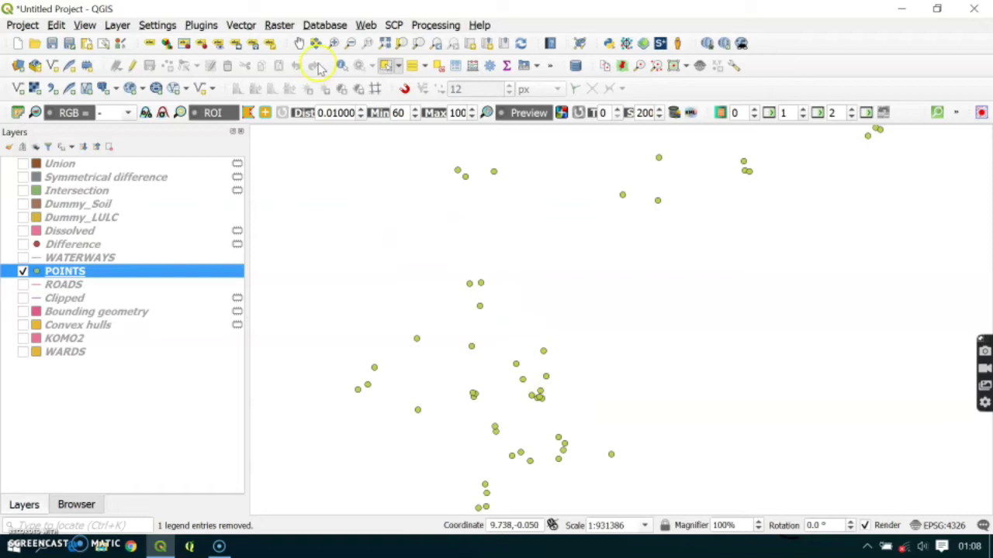
{"action": "left_click", "coordinate": [385, 65]}
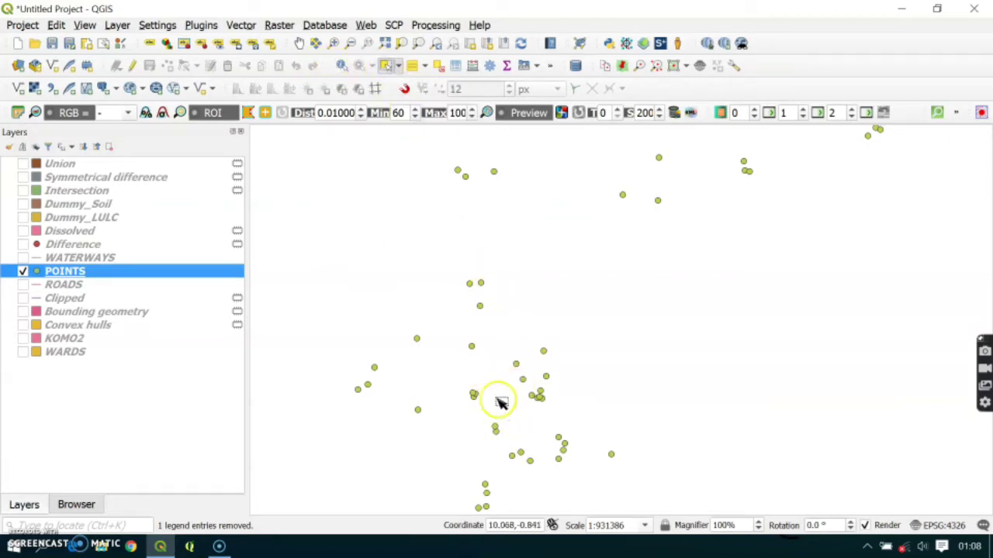
{"action": "left_click", "coordinate": [545, 353]}
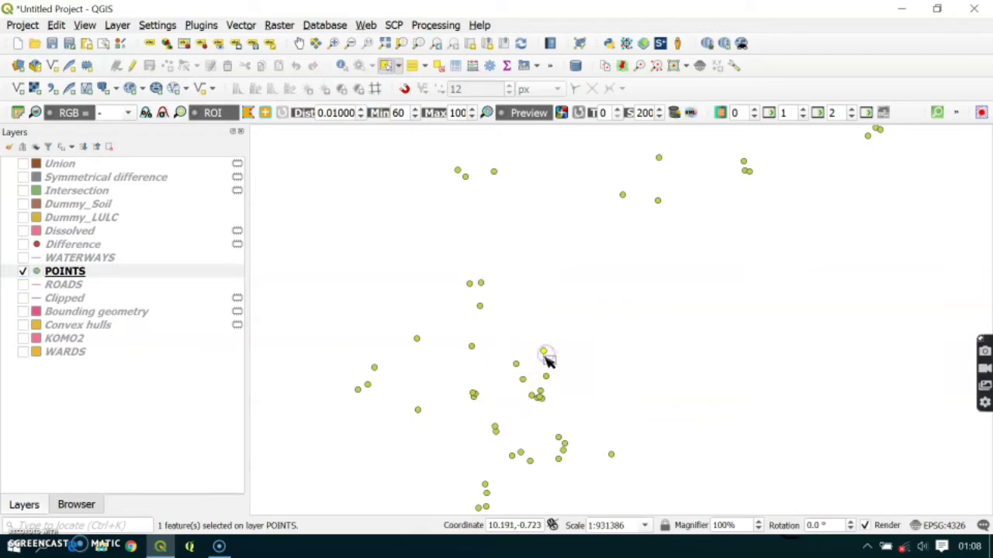
{"action": "right_click", "coordinate": [104, 277]}
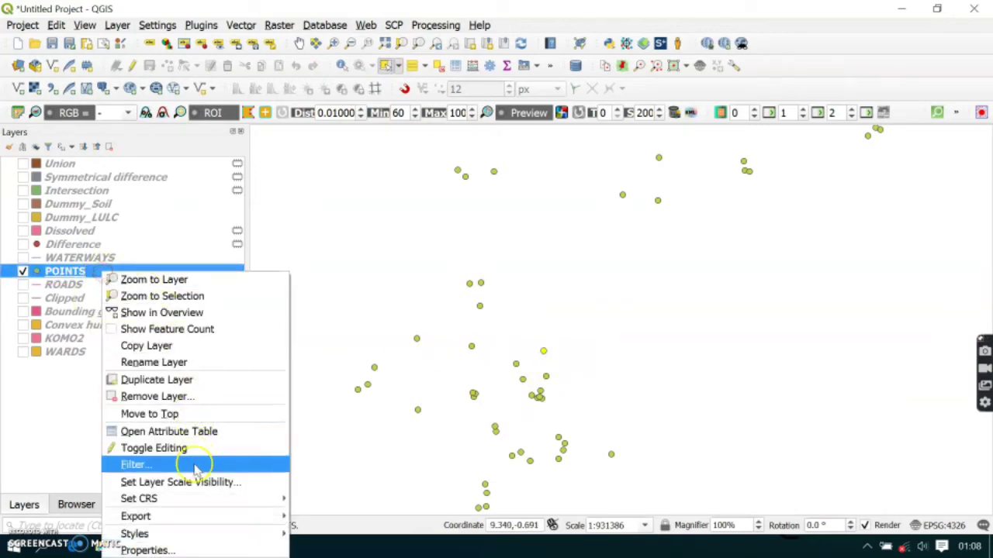
{"action": "mouse_move", "coordinate": [190, 504]}
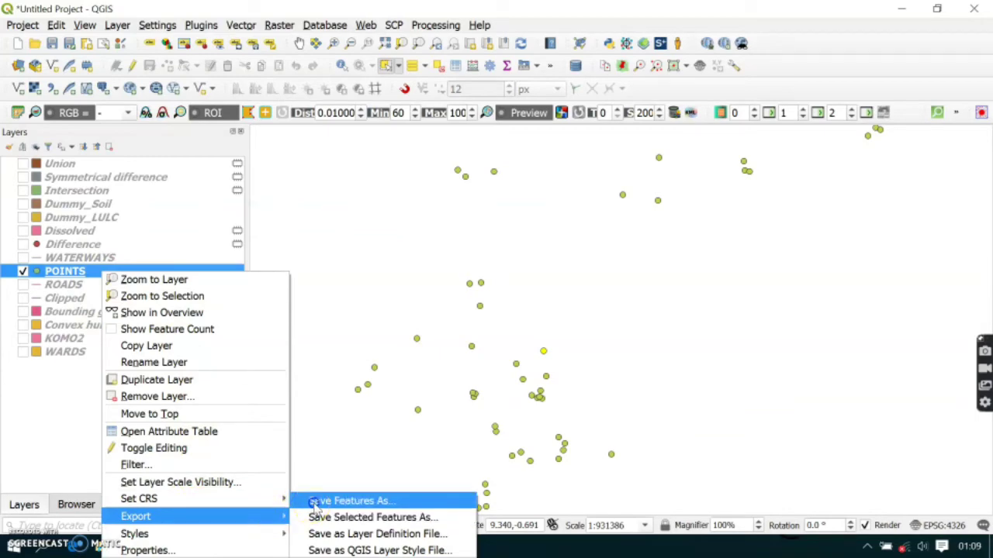
Save the selected features to a new file named BUFFER in the DATASETS folder
{"action": "left_click", "coordinate": [316, 504]}
{"action": "left_click", "coordinate": [832, 149]}
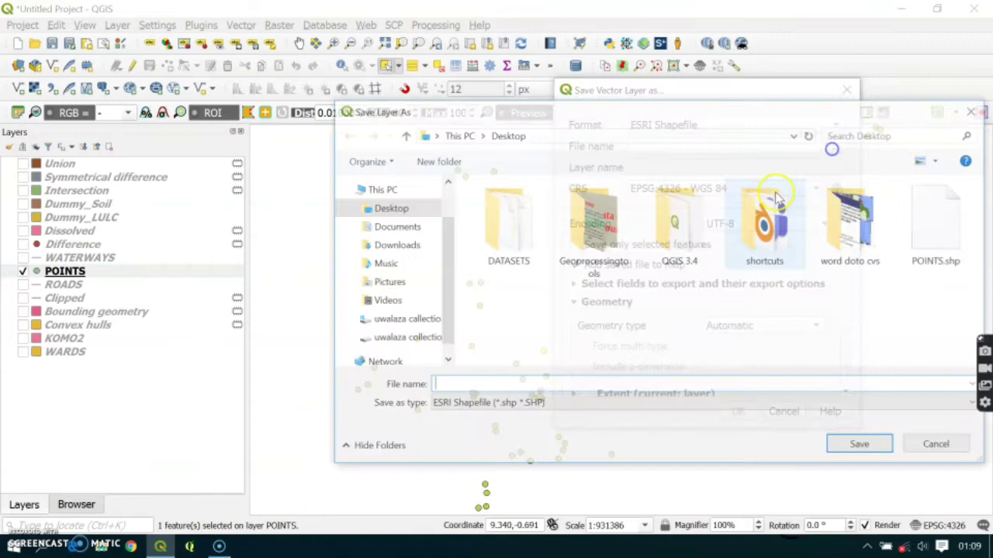
{"action": "double_click", "coordinate": [533, 256]}
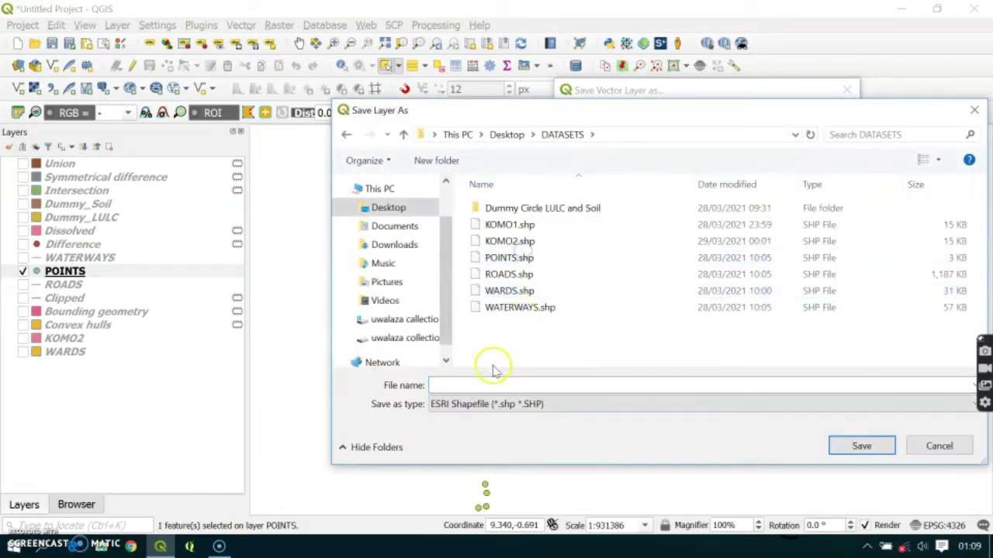
{"action": "left_click", "coordinate": [478, 386]}
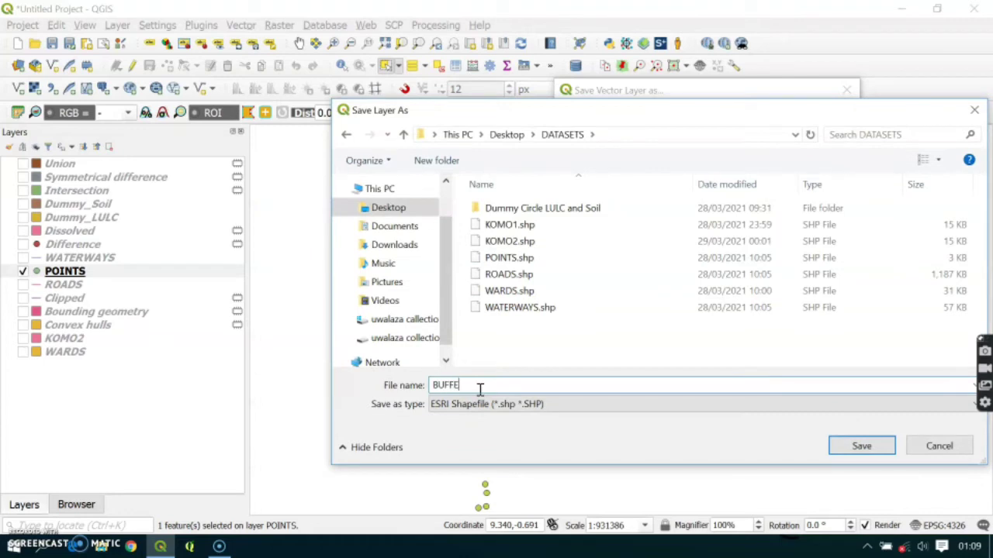
{"action": "left_click", "coordinate": [861, 446]}
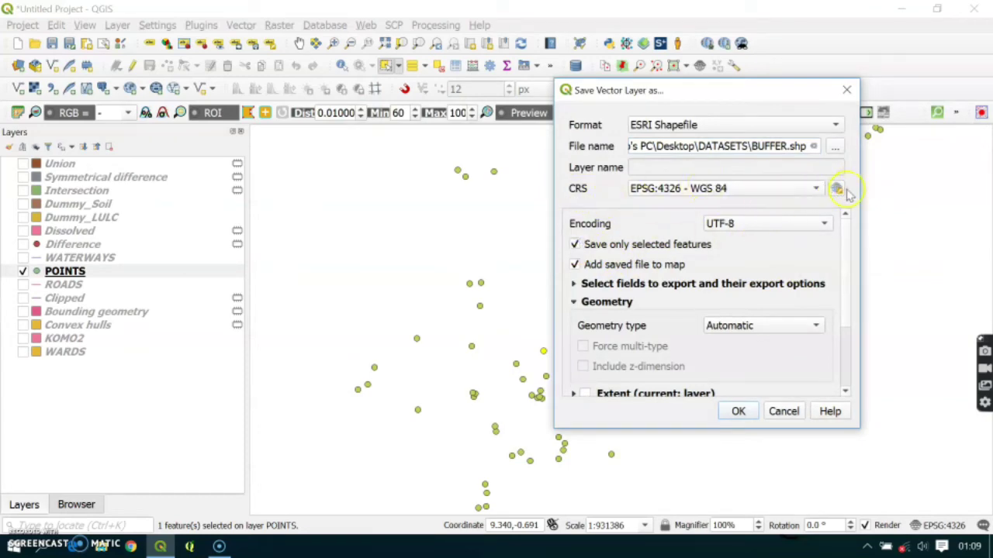
Set the output CRS to WGS 84 / UTM zone 32N and export the selected point
{"action": "left_click", "coordinate": [834, 191]}
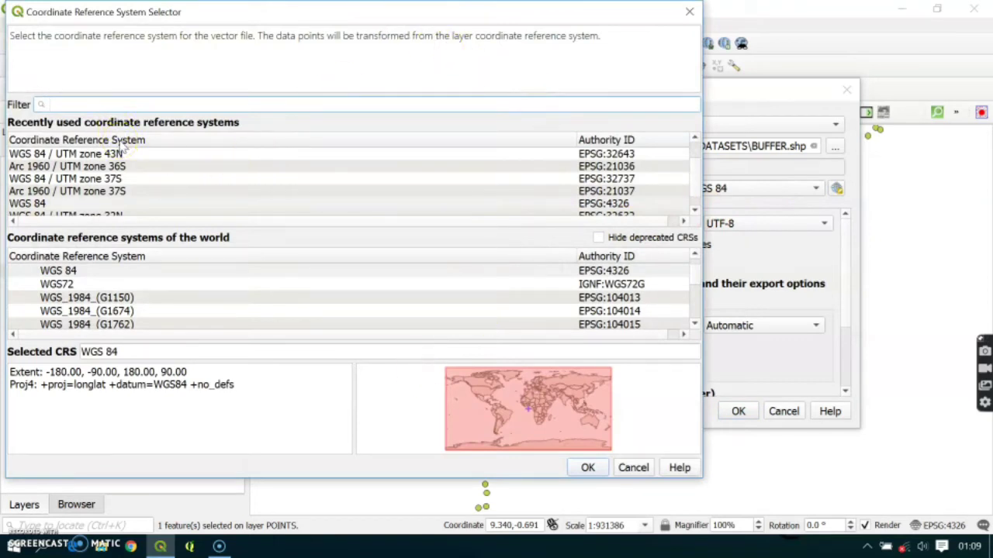
{"action": "type", "text": "U"}
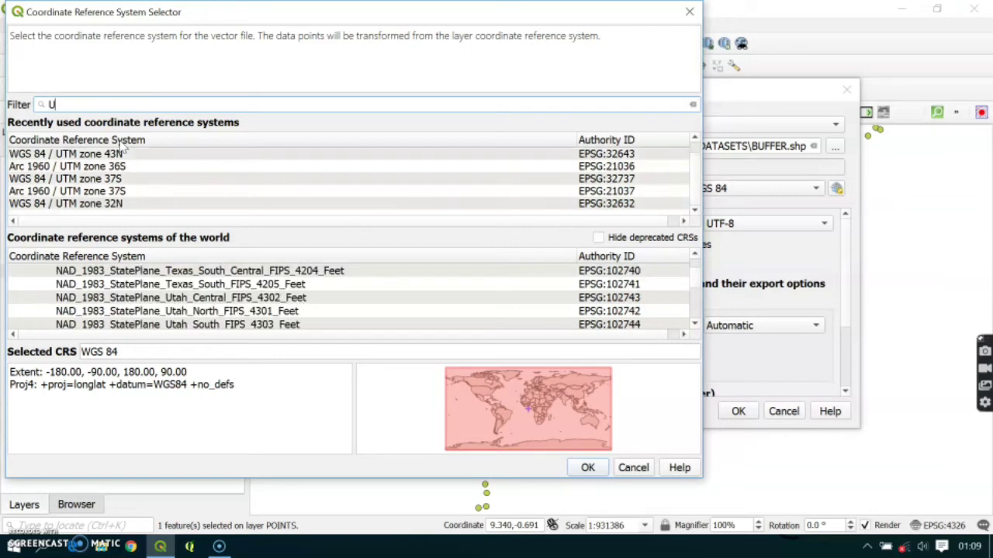
{"action": "type", "text": "TM 32"}
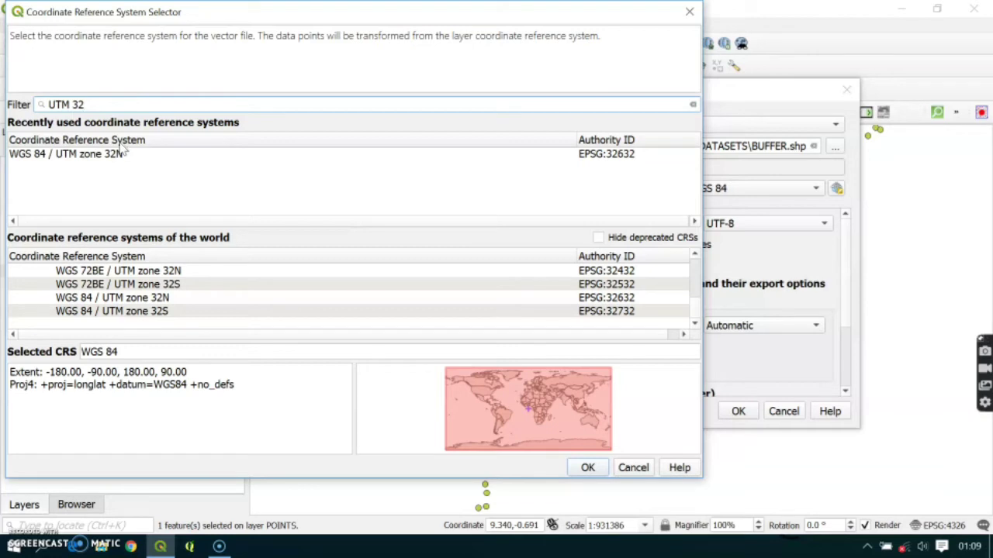
{"action": "left_click", "coordinate": [128, 158]}
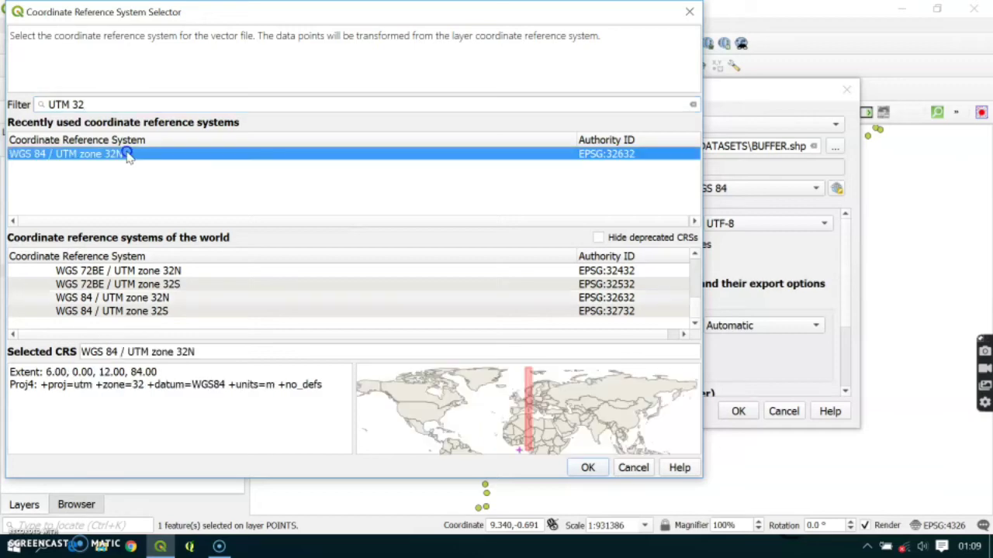
{"action": "left_click", "coordinate": [594, 472]}
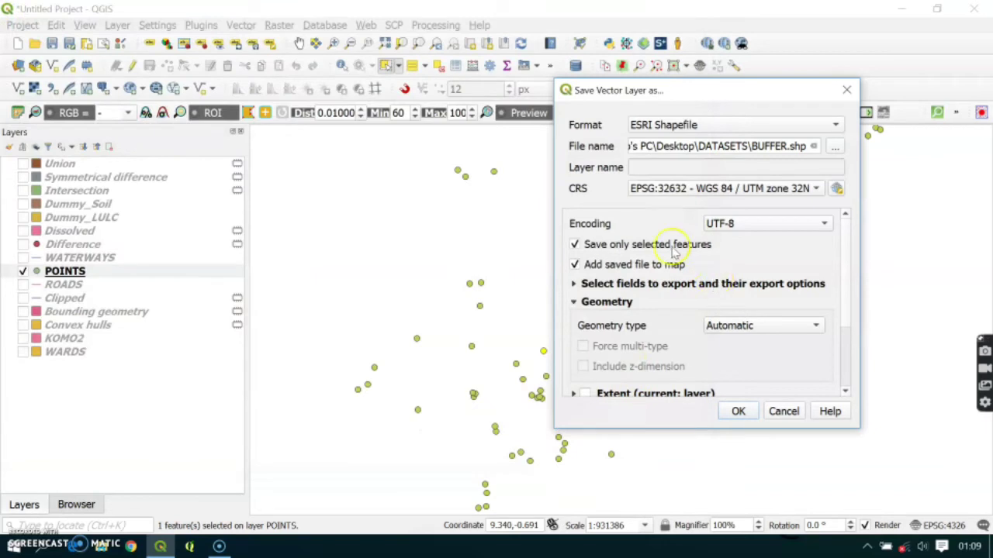
{"action": "left_click", "coordinate": [735, 412]}
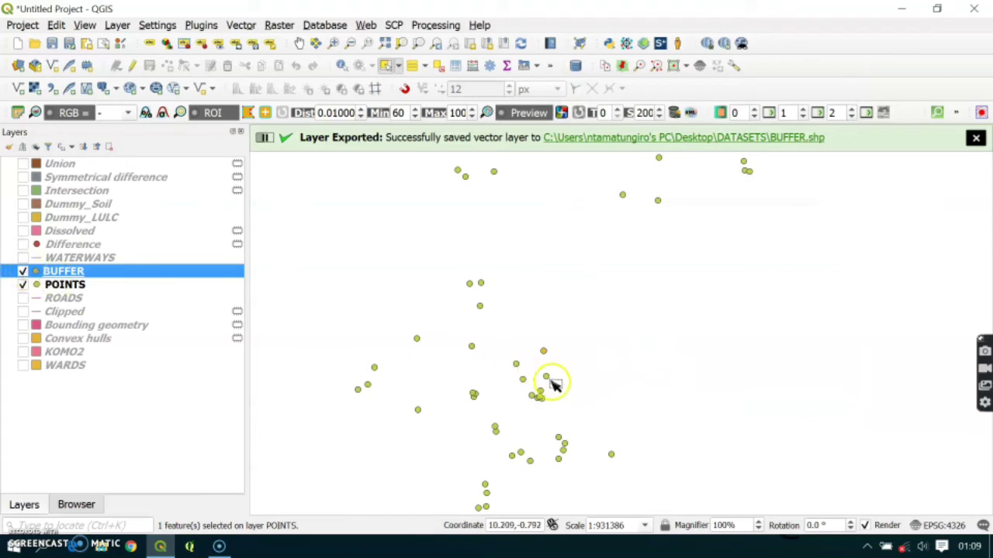
Zoom around the map to view the exported BUFFER point among the POINTS
{"action": "scroll", "coordinate": [549, 380], "scroll_direction": "up", "scroll_amount": 4}
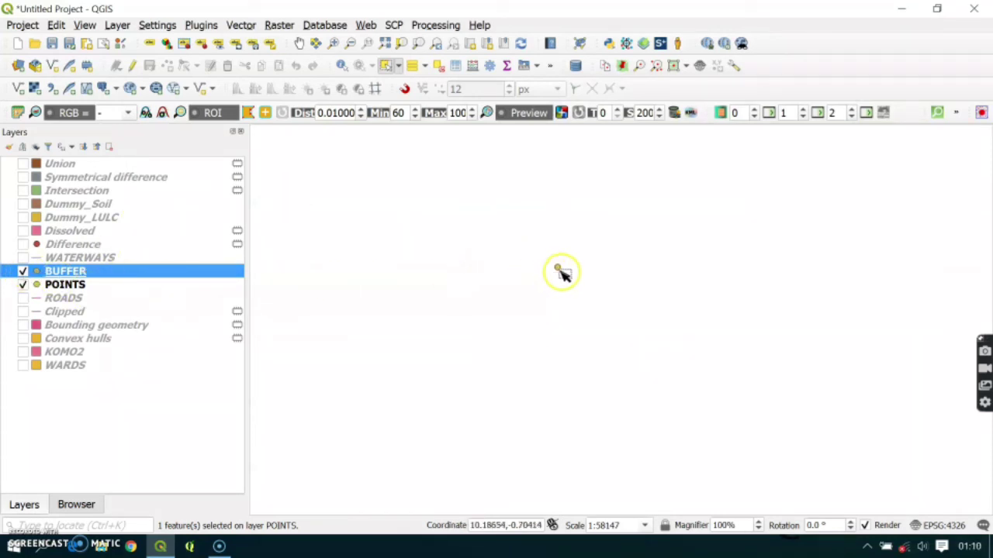
{"action": "scroll", "coordinate": [559, 273], "scroll_direction": "down", "scroll_amount": 2}
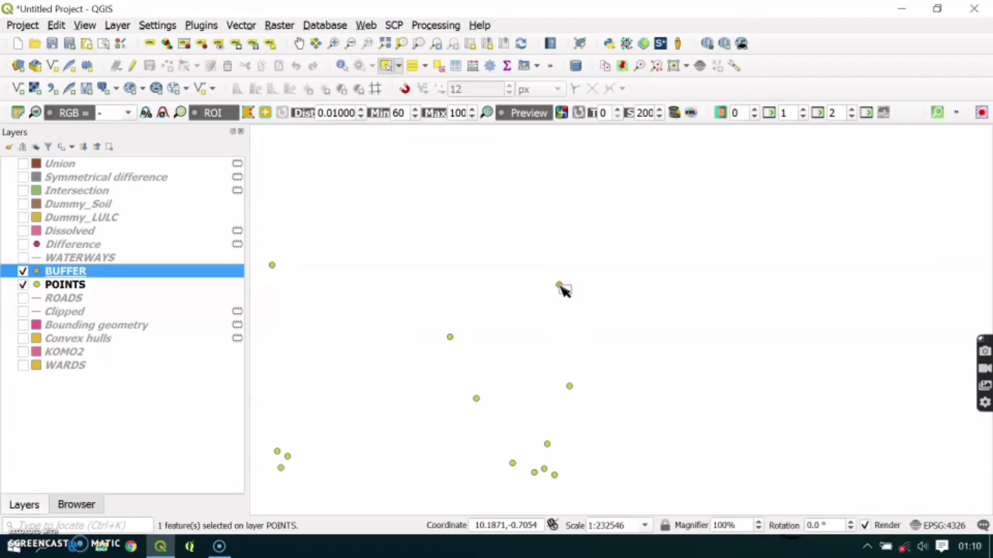
{"action": "left_click", "coordinate": [559, 285]}
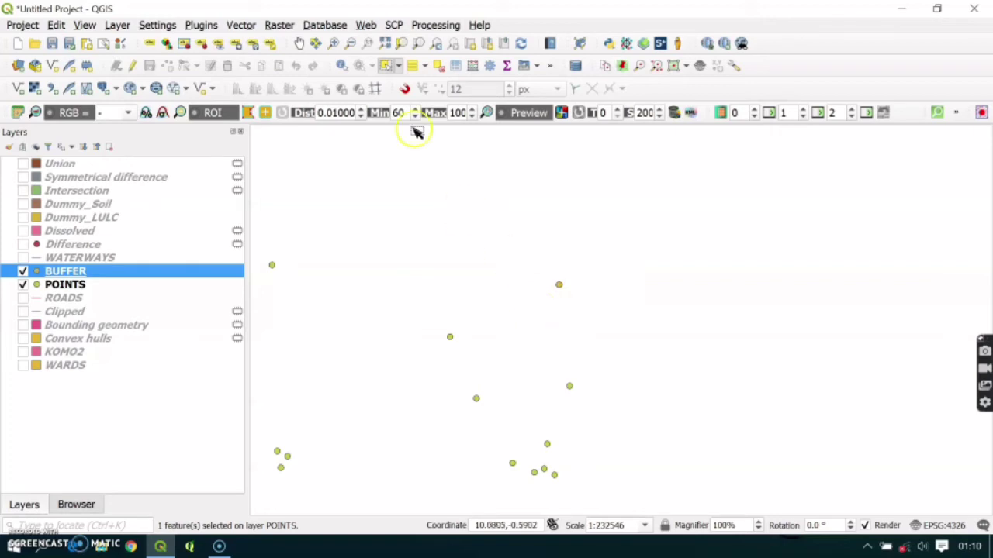
Buffer the BUFFER point by 10 kilometers and close the Buffer tool
{"action": "left_click", "coordinate": [245, 25]}
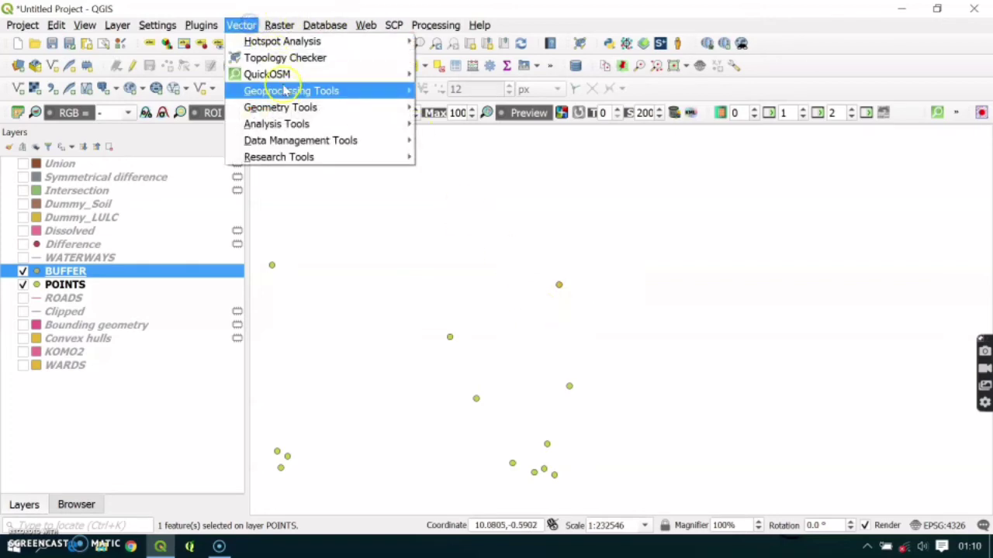
{"action": "mouse_move", "coordinate": [310, 107]}
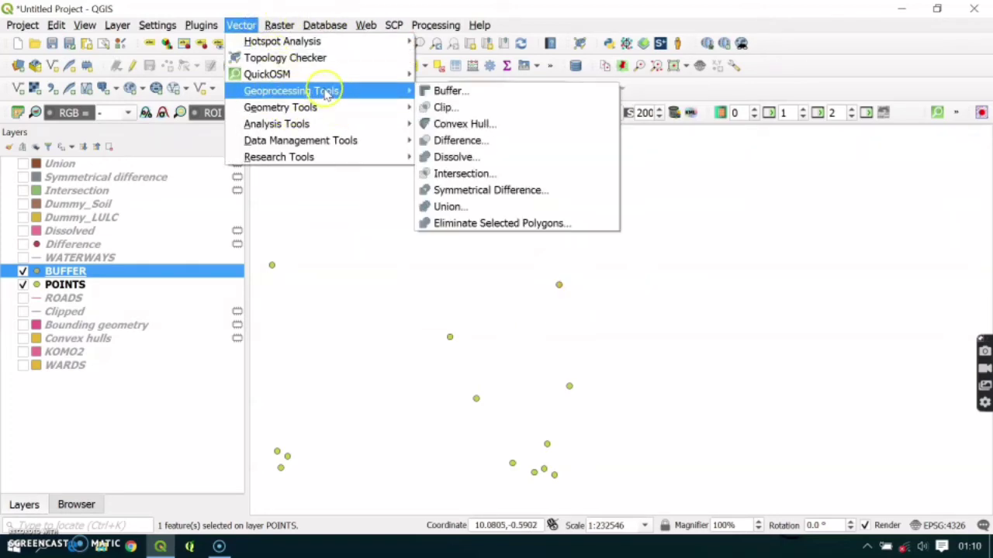
{"action": "left_click", "coordinate": [458, 93]}
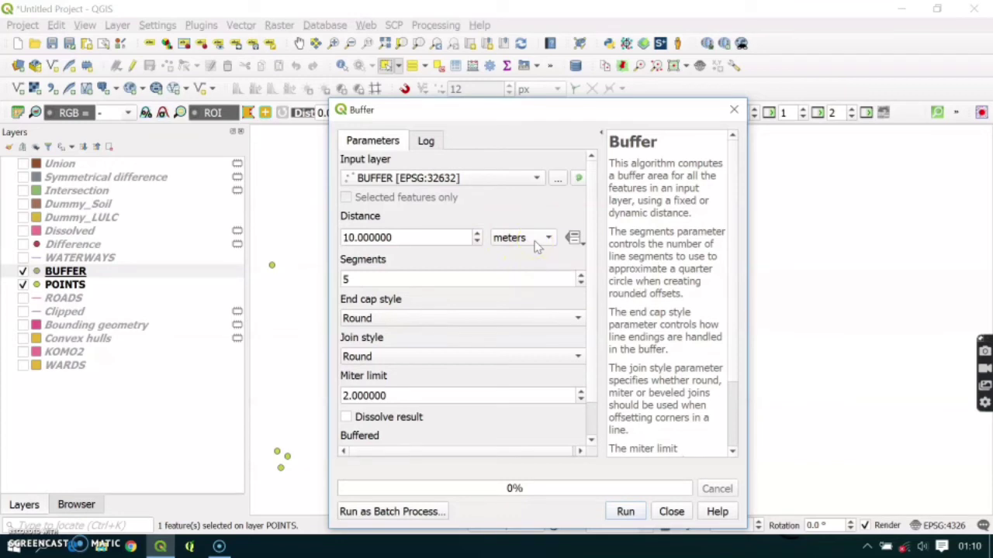
{"action": "left_click", "coordinate": [535, 240]}
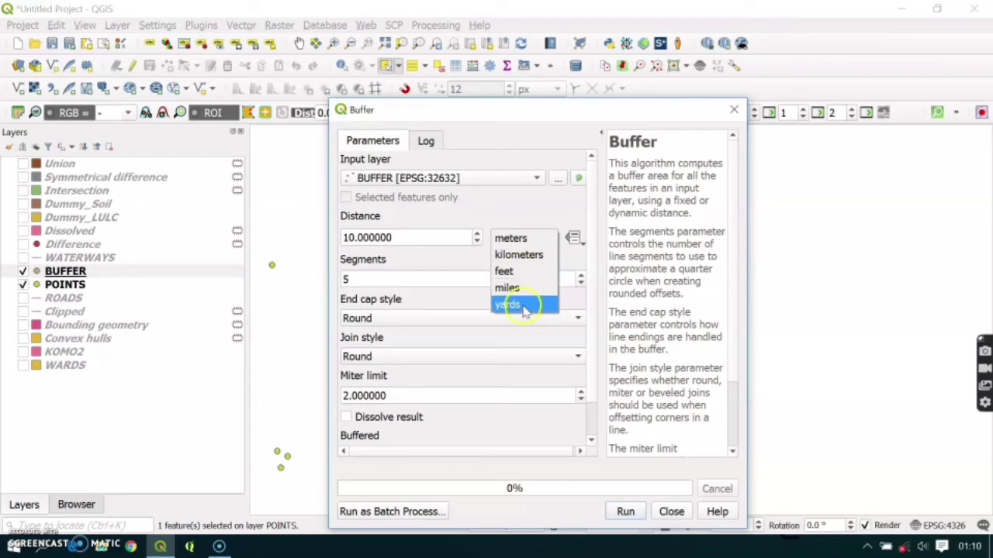
{"action": "left_click", "coordinate": [419, 259]}
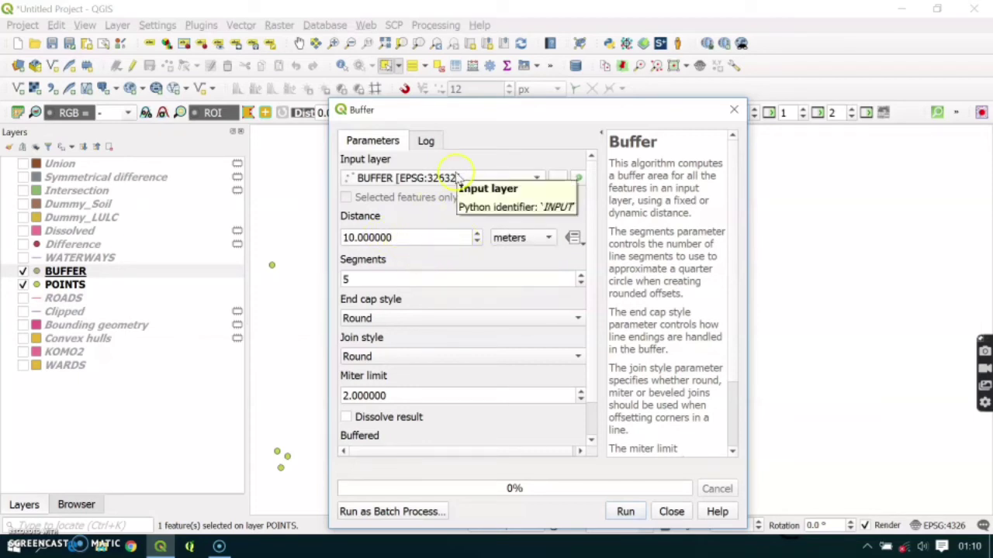
{"action": "left_click", "coordinate": [515, 238]}
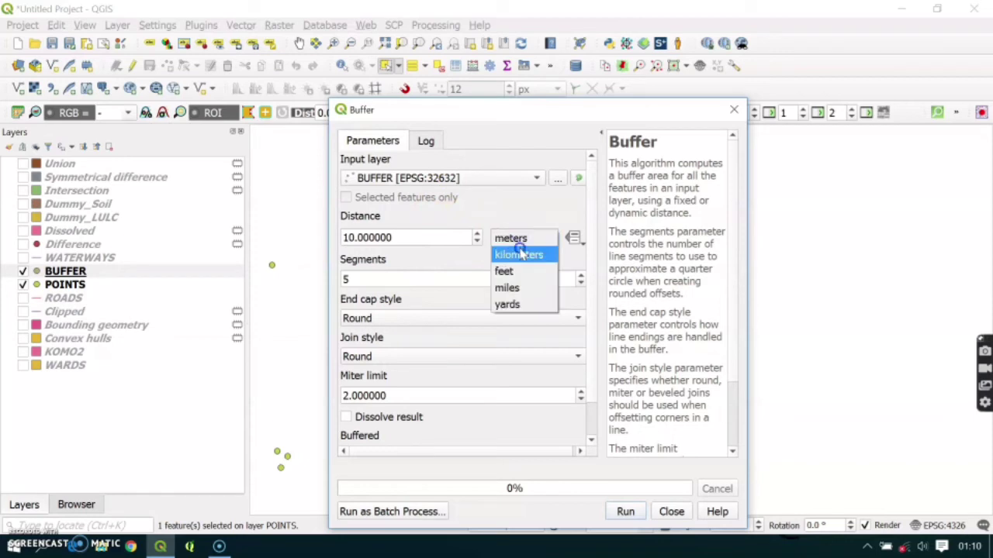
{"action": "left_click", "coordinate": [521, 255]}
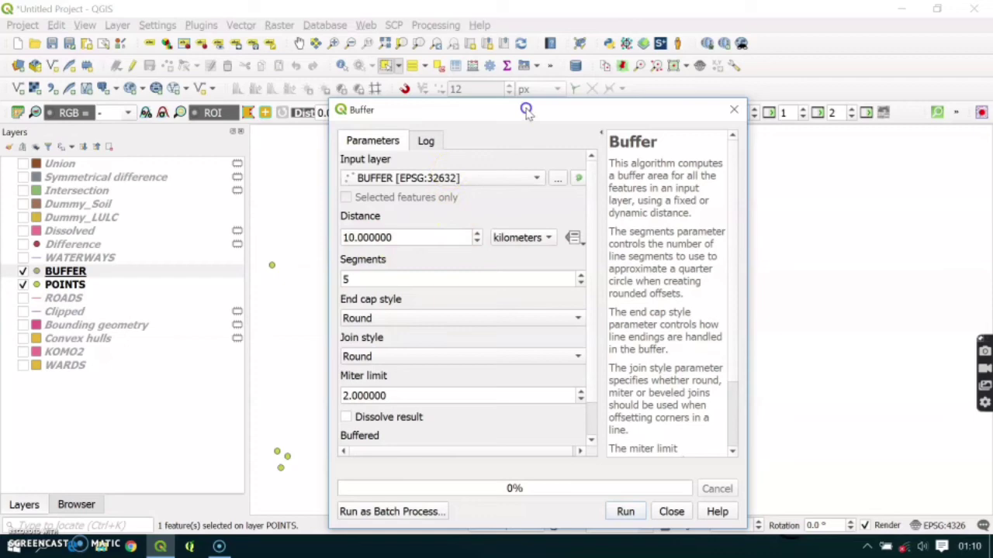
{"action": "left_click_drag", "start_coordinate": [526, 111], "coordinate": [530, 67]}
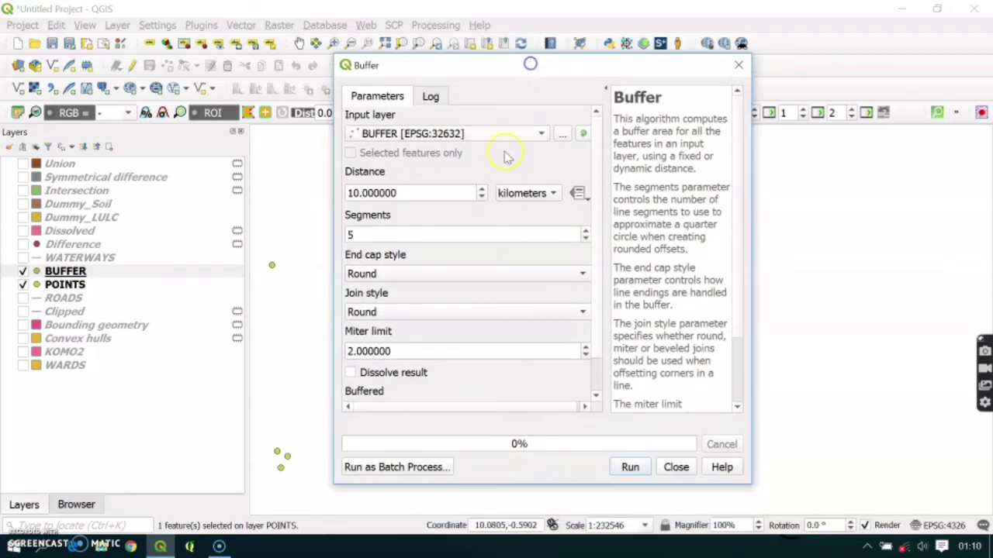
{"action": "left_click", "coordinate": [629, 468]}
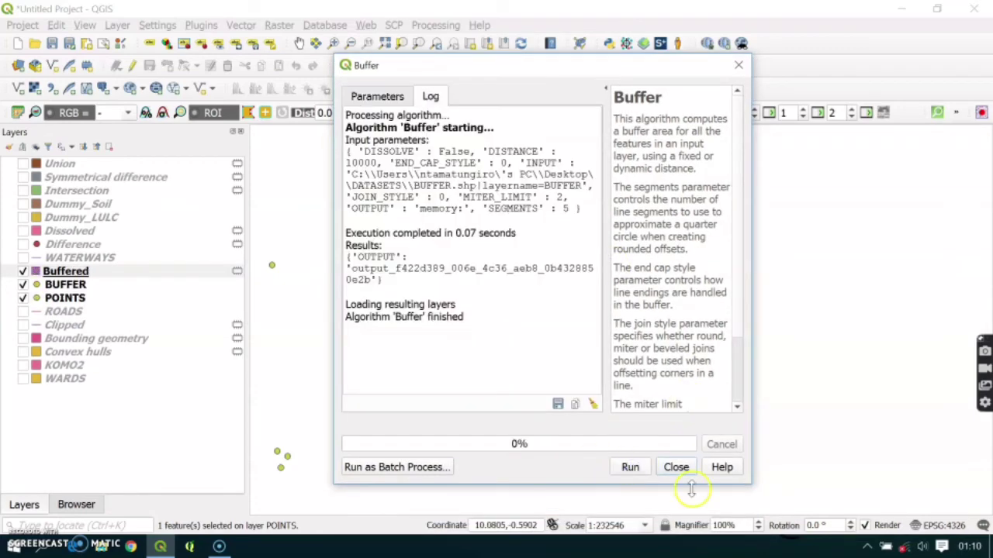
{"action": "left_click", "coordinate": [676, 468]}
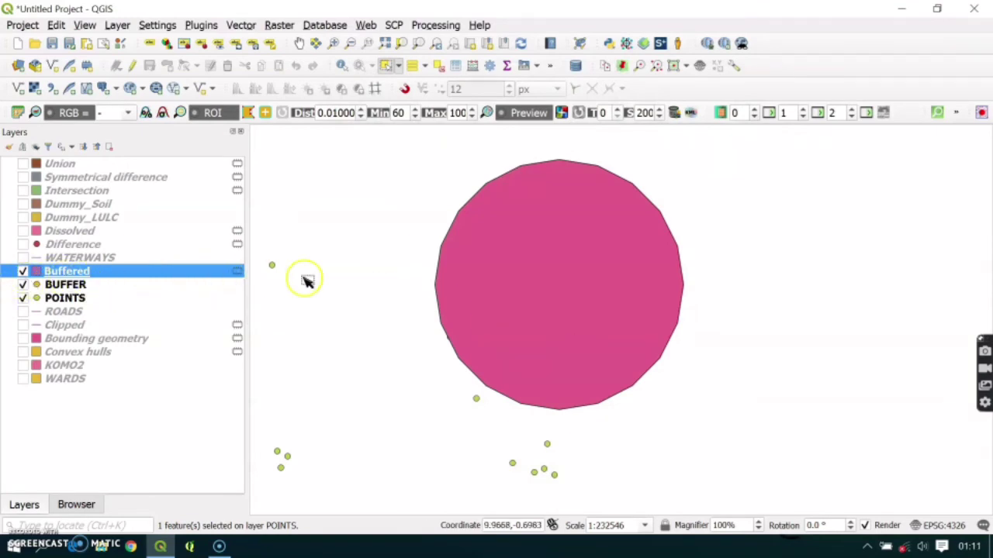
Lower the Buffered layer's simple fill colour opacity to 27% and apply it
{"action": "right_click", "coordinate": [109, 273]}
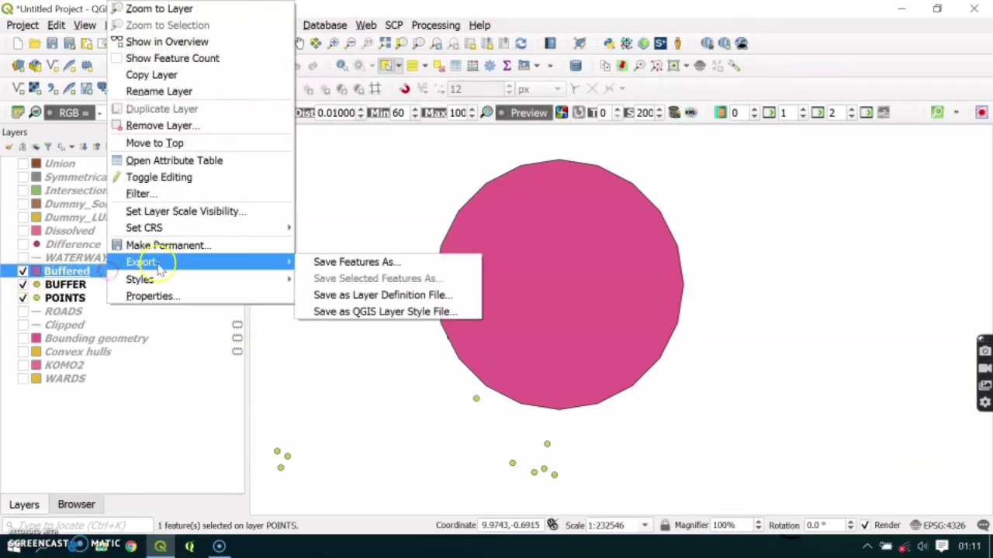
{"action": "left_click", "coordinate": [156, 292]}
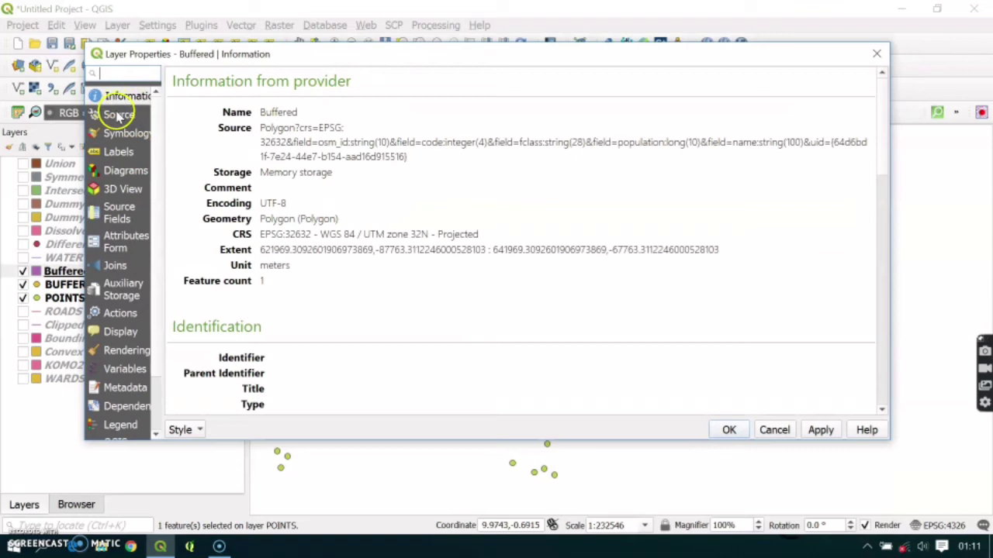
{"action": "left_click", "coordinate": [125, 134]}
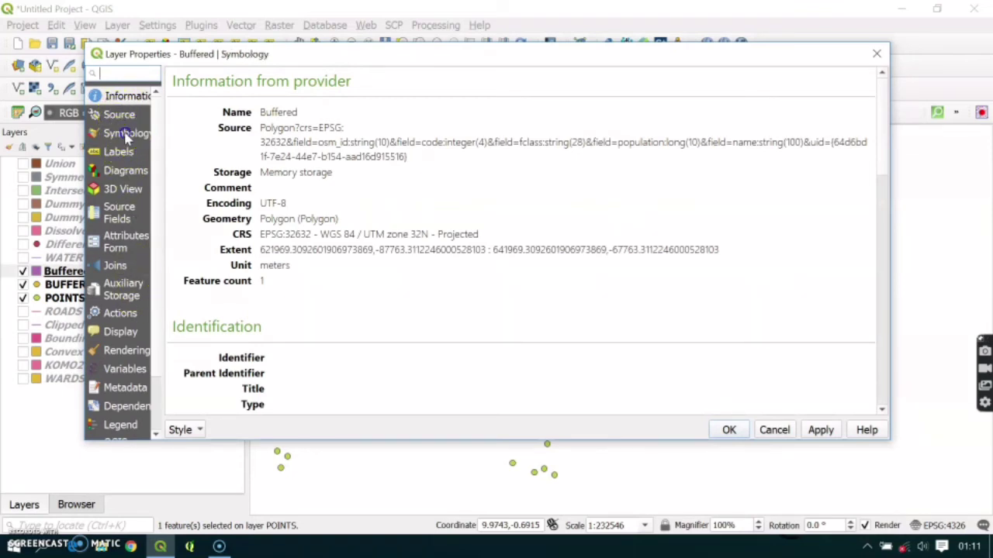
{"action": "left_click", "coordinate": [270, 108]}
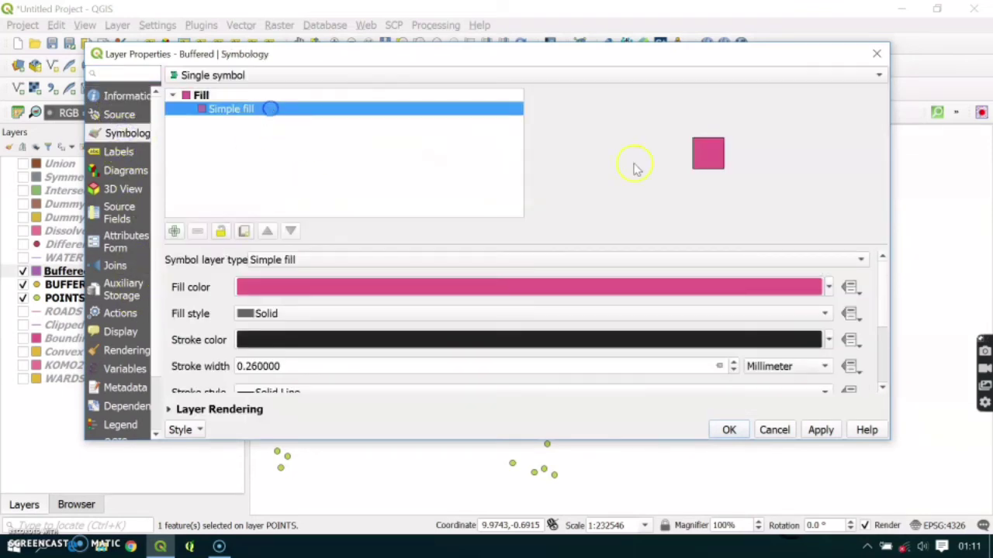
{"action": "left_click", "coordinate": [720, 286]}
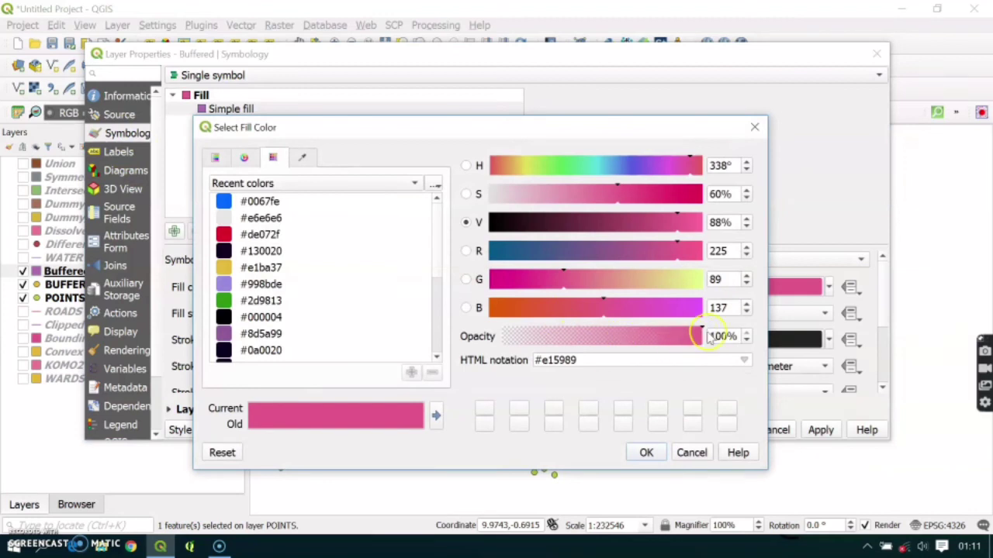
{"action": "left_click_drag", "start_coordinate": [702, 330], "coordinate": [574, 323]}
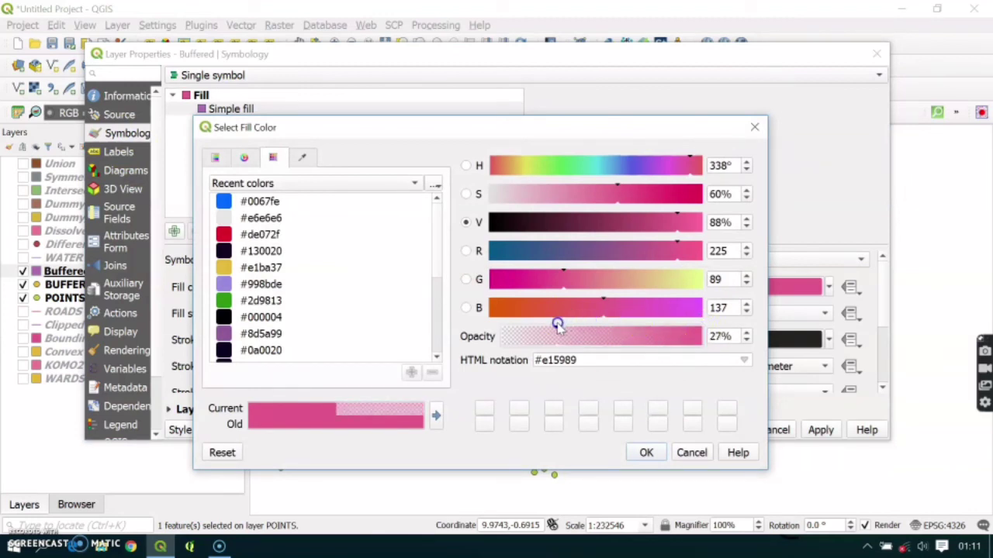
{"action": "left_click", "coordinate": [645, 453]}
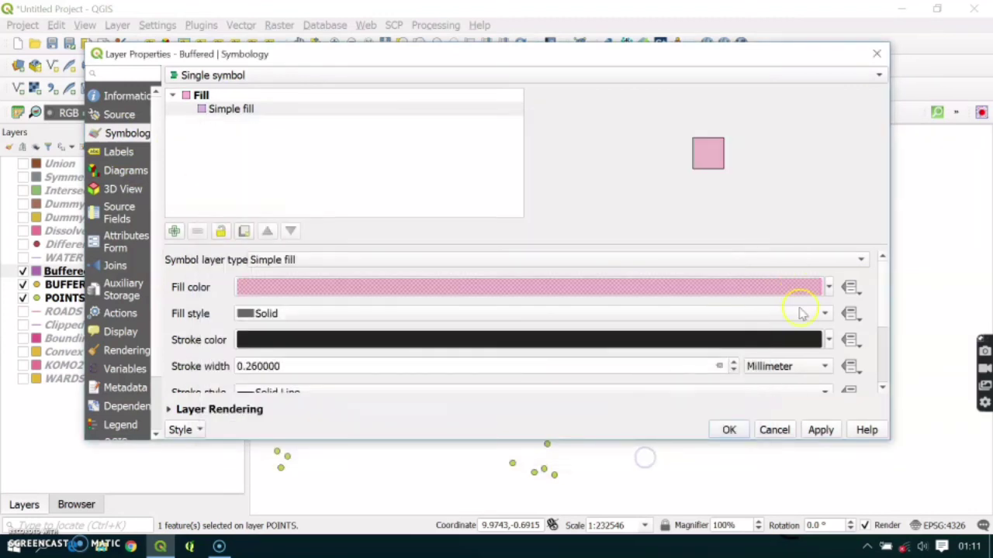
{"action": "left_click", "coordinate": [729, 430]}
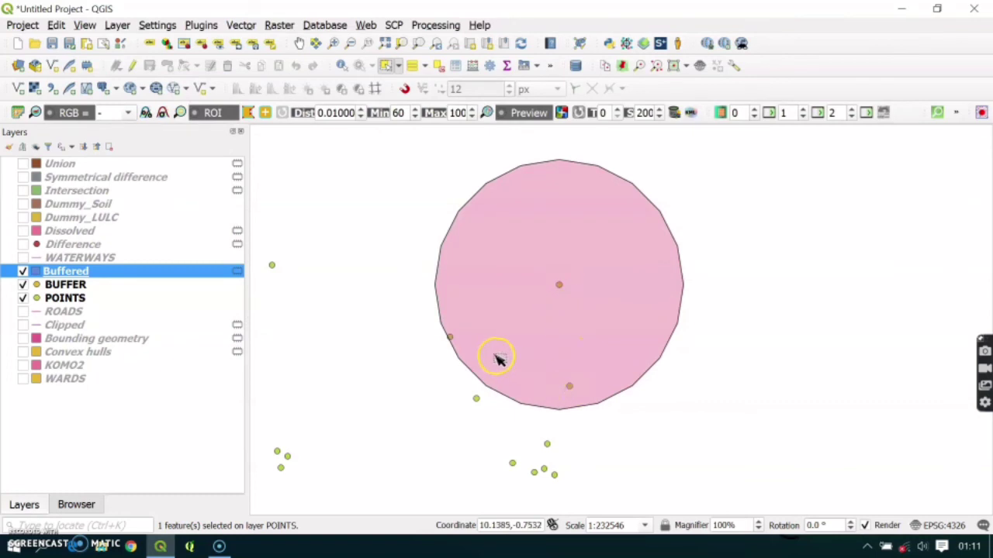
{"action": "scroll", "coordinate": [456, 341], "scroll_direction": "up", "scroll_amount": 1}
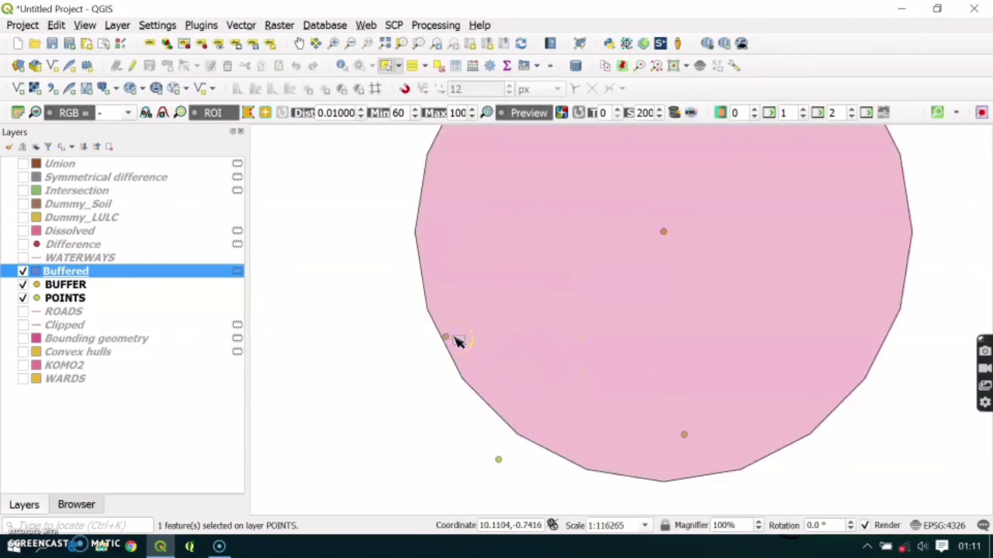
{"action": "scroll", "coordinate": [455, 340], "scroll_direction": "down", "scroll_amount": 2}
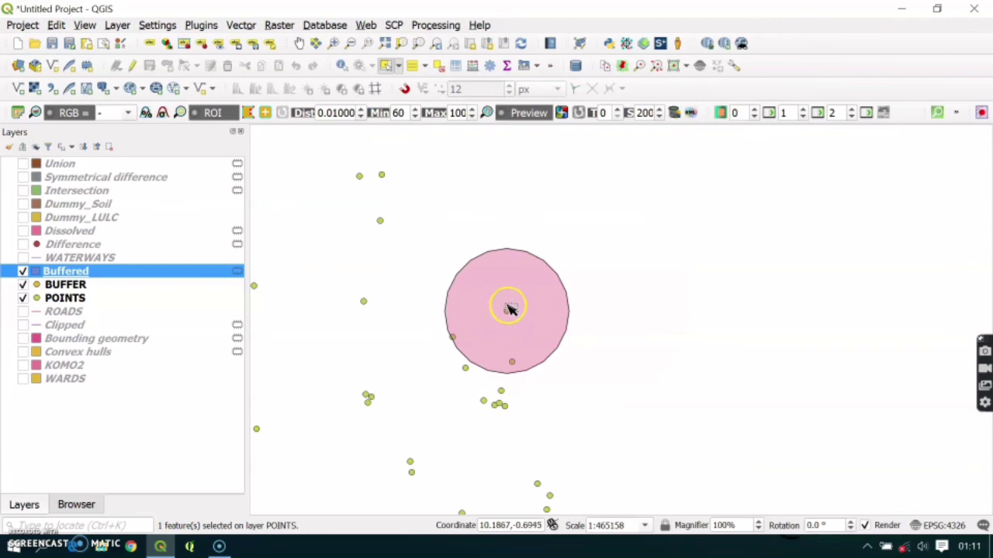
{"action": "scroll", "coordinate": [508, 325], "scroll_direction": "down", "scroll_amount": 1}
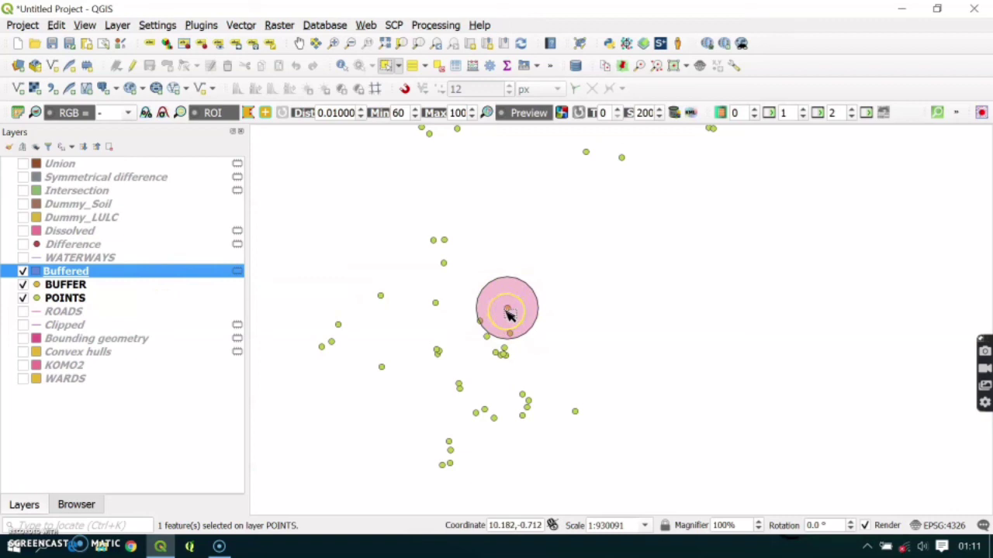
{"action": "scroll", "coordinate": [508, 314], "scroll_direction": "up", "scroll_amount": 2}
{"action": "scroll", "coordinate": [508, 314], "scroll_direction": "up", "scroll_amount": 1}
{"action": "scroll", "coordinate": [508, 314], "scroll_direction": "down", "scroll_amount": 1}
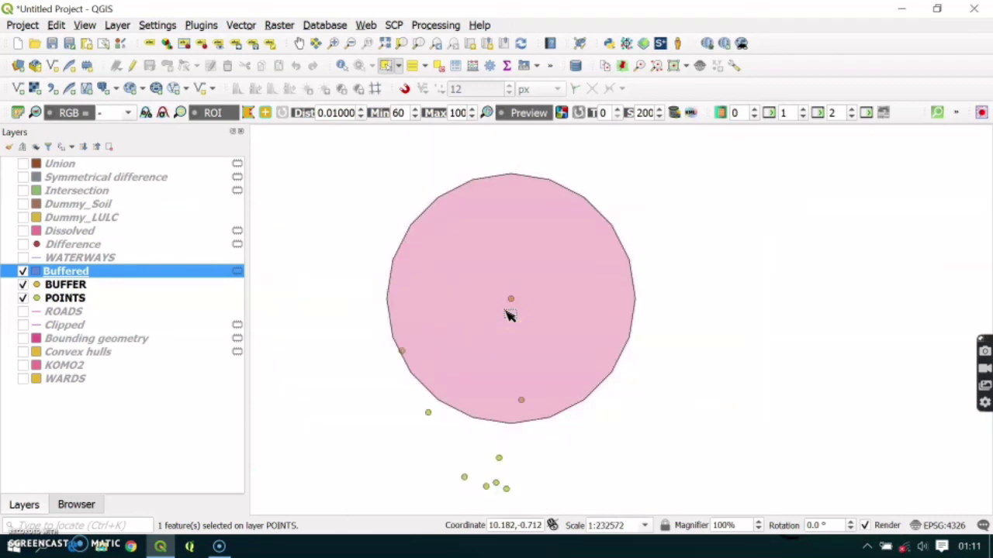
{"action": "left_click", "coordinate": [511, 303]}
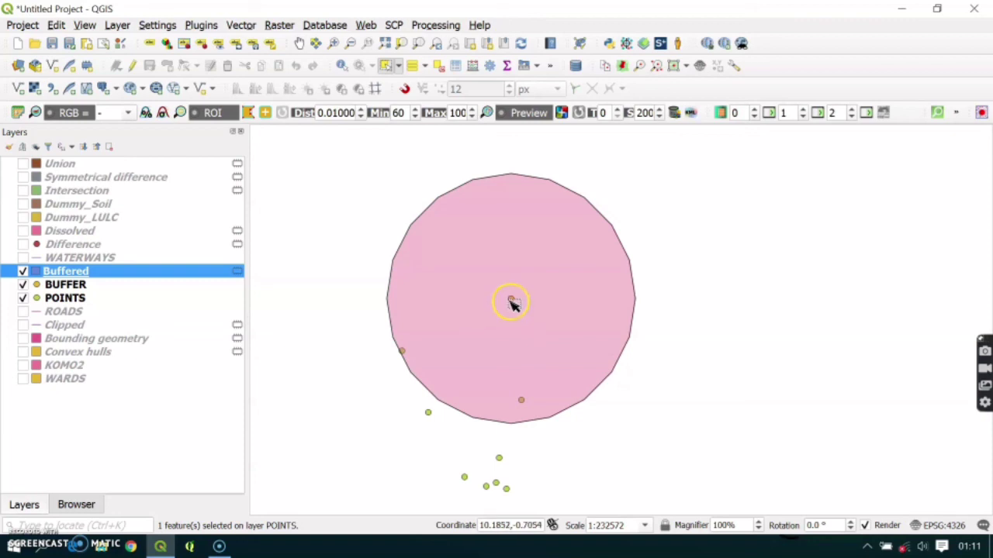